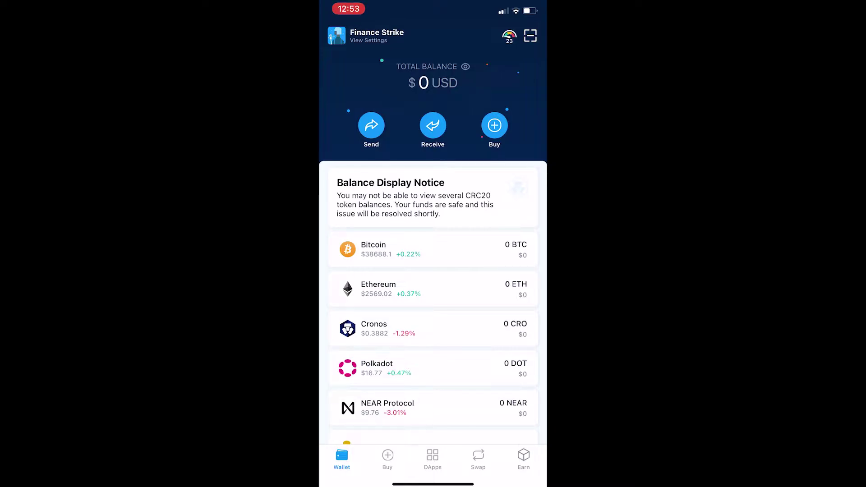
# Open the Earn overview with today's rates and start earning to bring up the coin list
pyautogui.click(524, 460)
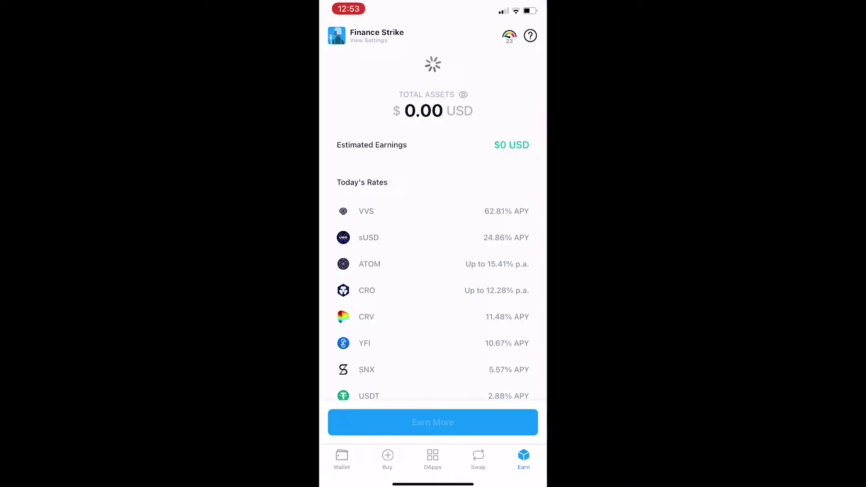
pyautogui.scroll(-2, 432, 270)
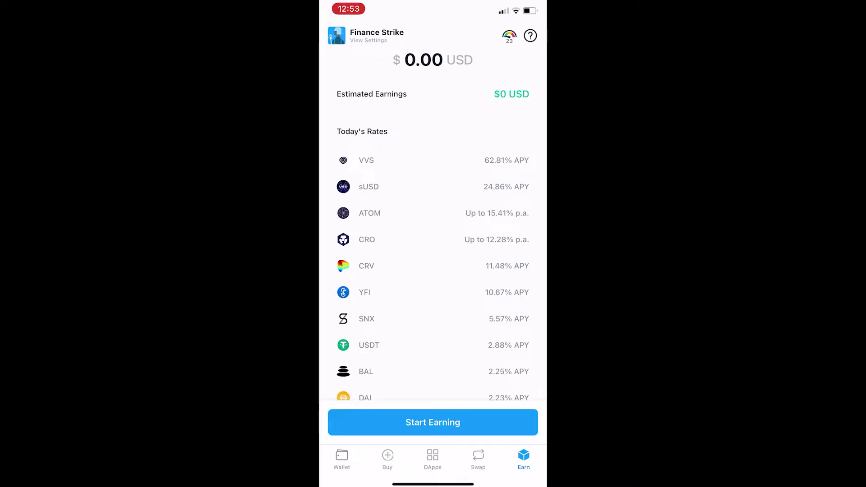
pyautogui.scroll(1, 432, 271)
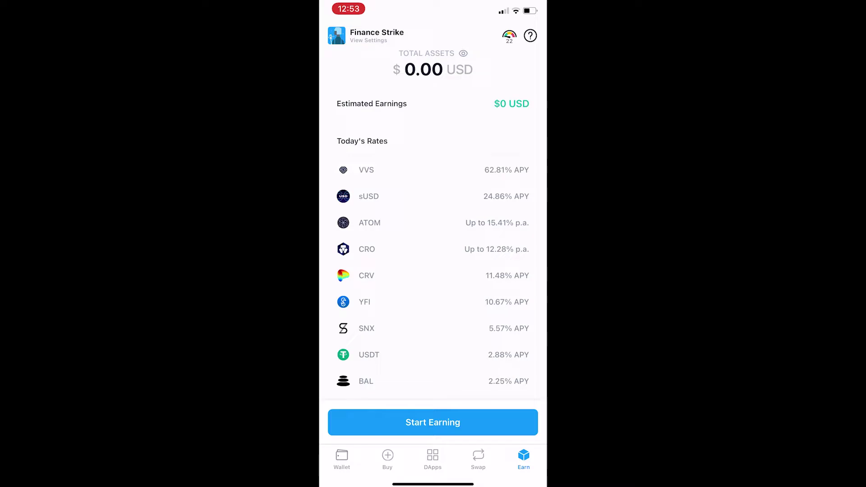
pyautogui.scroll(1, 433, 271)
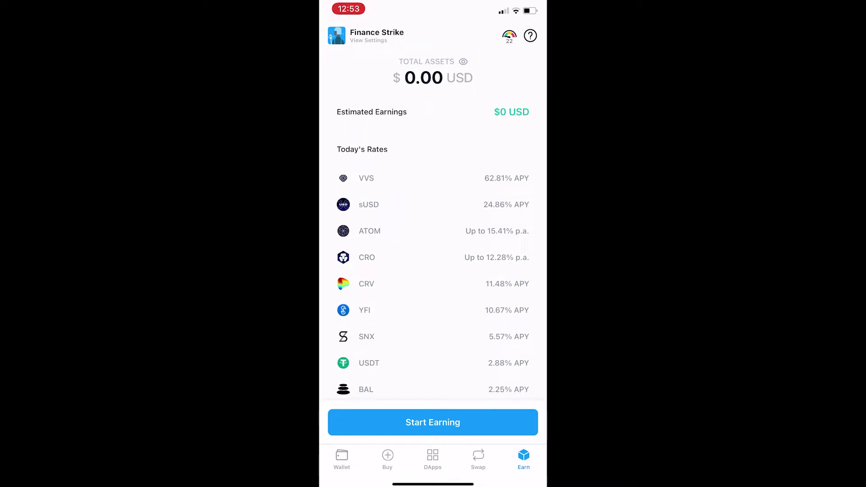
pyautogui.scroll(-1, 433, 271)
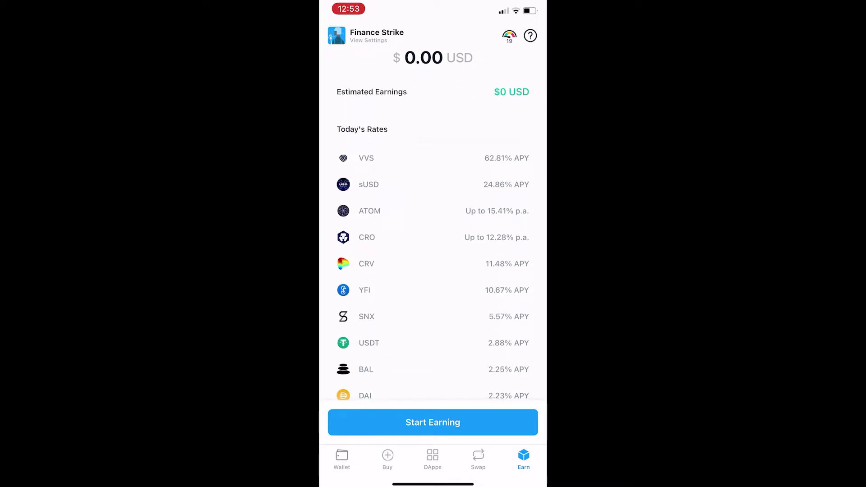
pyautogui.scroll(1, 433, 272)
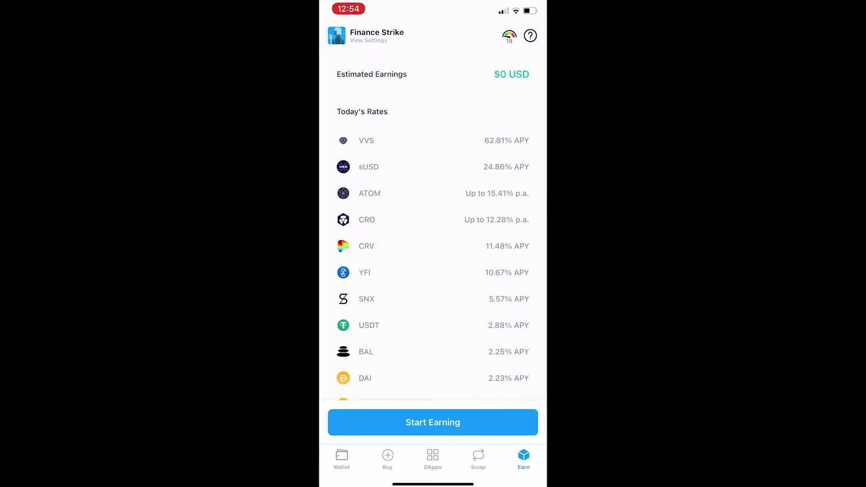
pyautogui.click(433, 422)
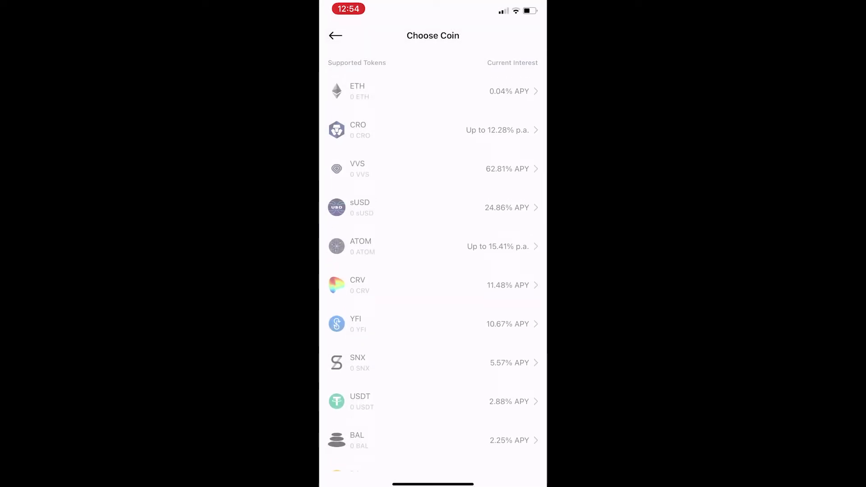
pyautogui.scroll(-5, 433, 271)
pyautogui.scroll(5, 433, 272)
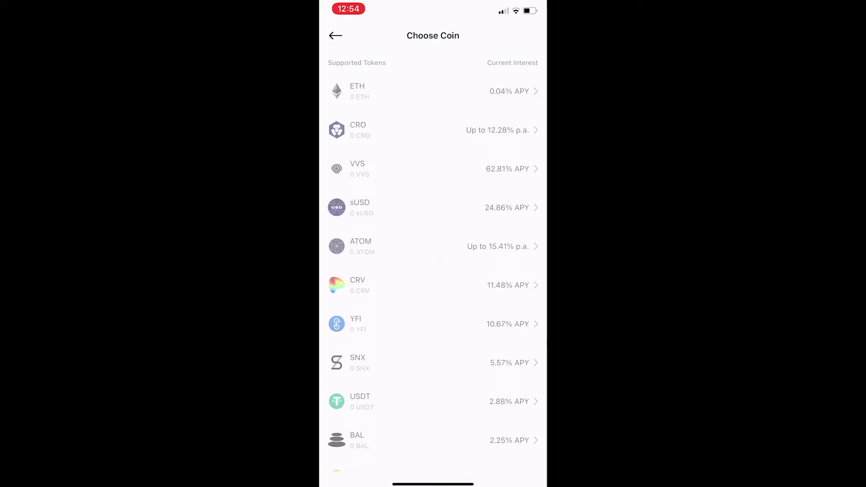
# Select CRO from the Choose Coin list to start a deposit
pyautogui.click(433, 130)
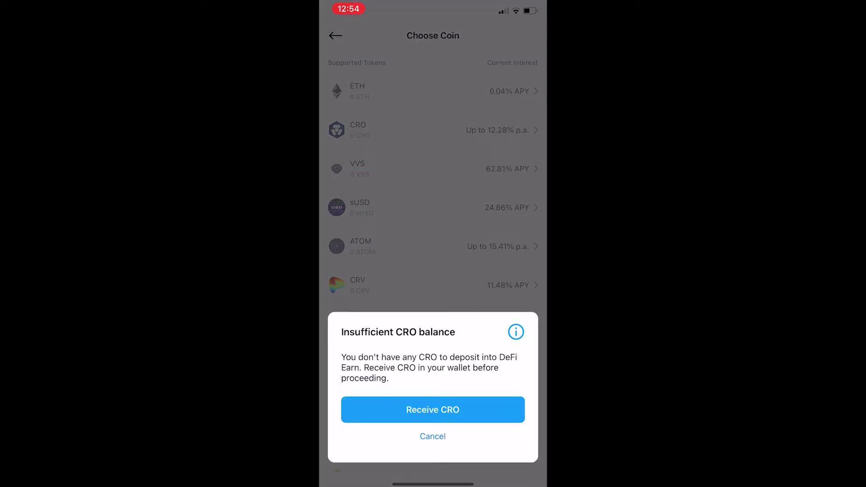